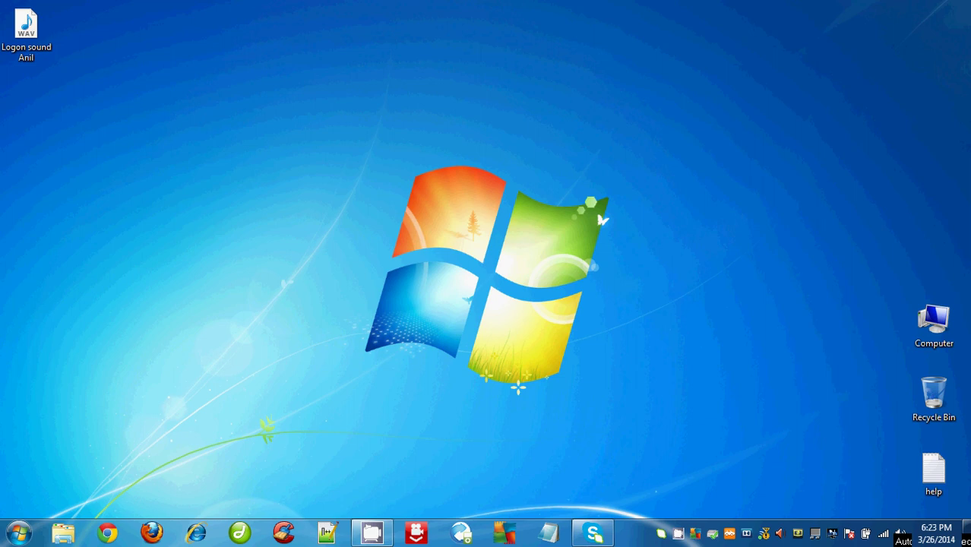
# Open the help note on the desktop, review its explanation of the WAV audio format, and close it.
pyautogui.doubleClick(946, 472)
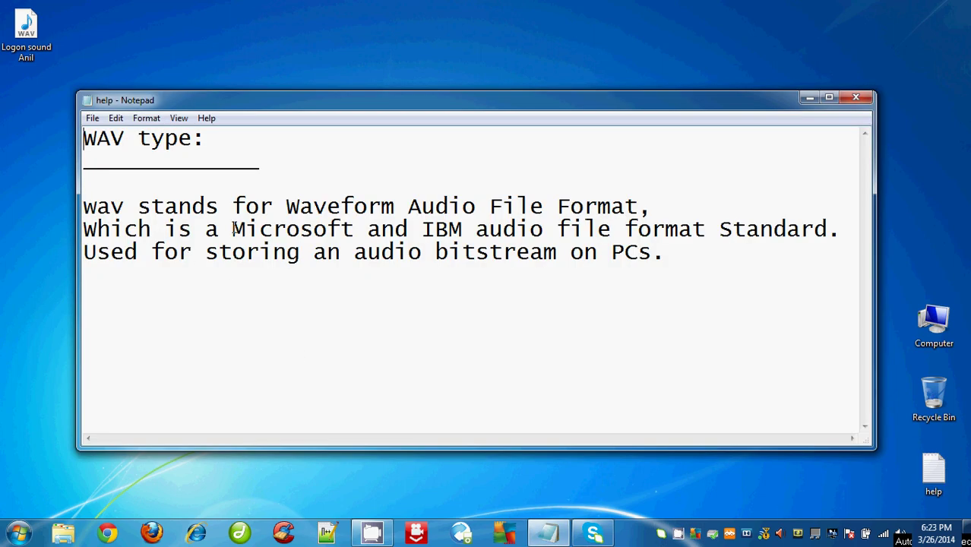
pyautogui.moveTo(286, 206); pyautogui.dragTo(613, 210)
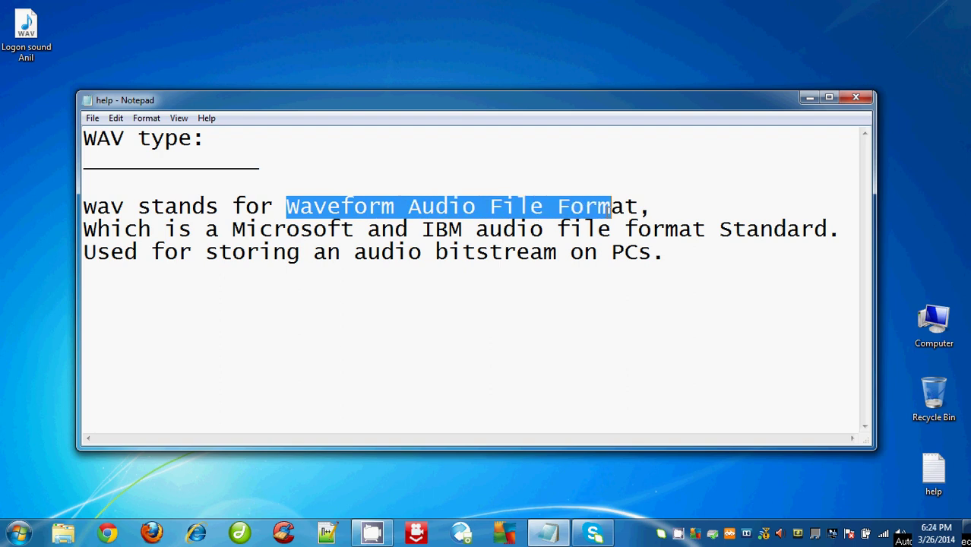
pyautogui.click(361, 275)
pyautogui.moveTo(233, 229); pyautogui.dragTo(462, 231)
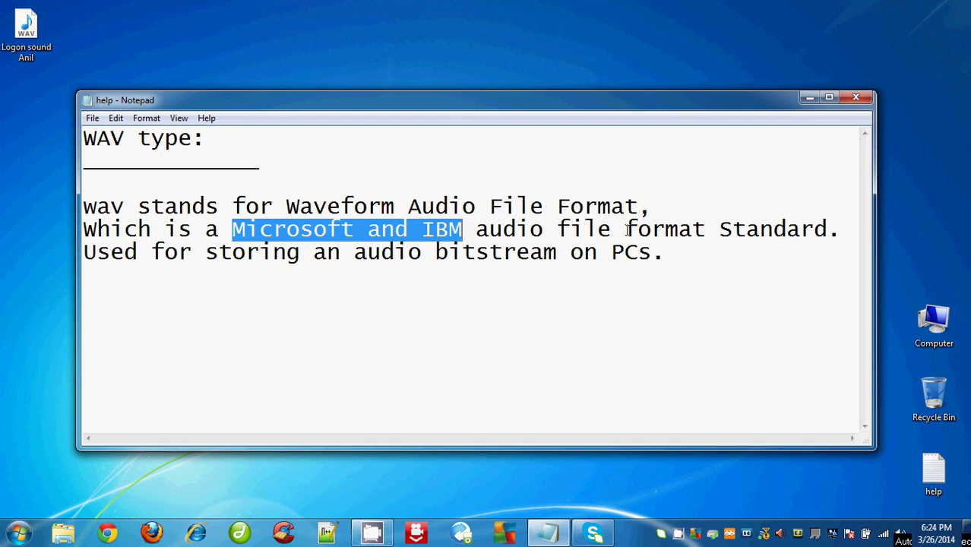
pyautogui.click(675, 256)
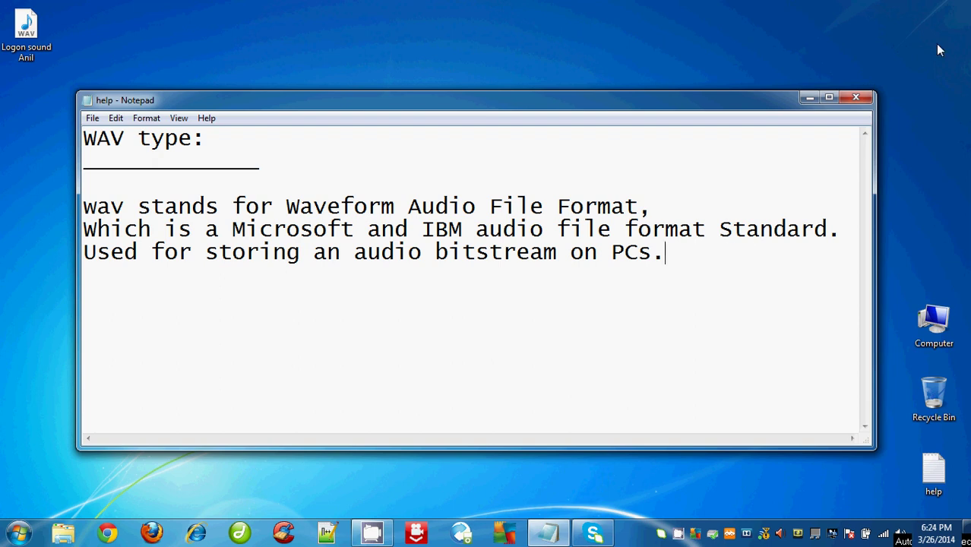
pyautogui.click(856, 98)
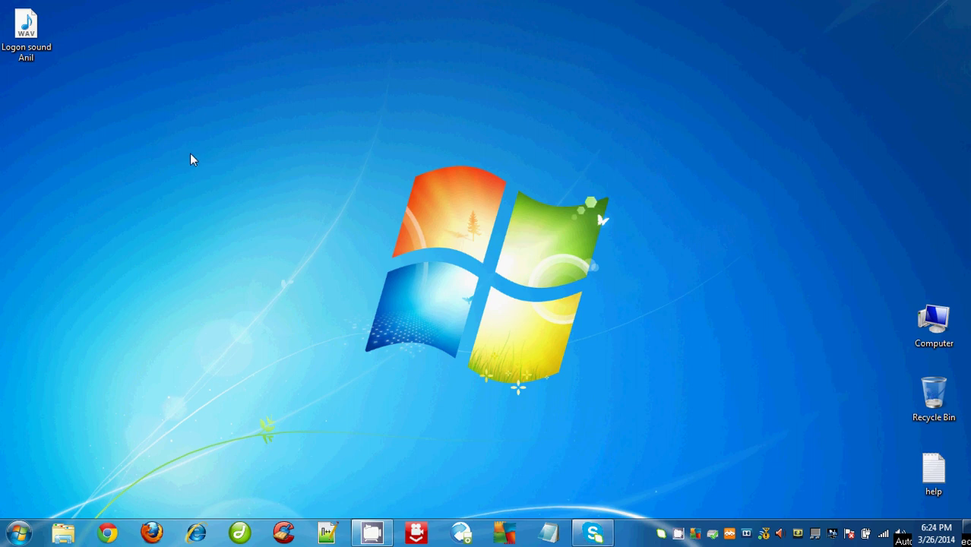
# Move the logon sound WAV file away from the desktop corner and check its length in the file's detailed properties.
pyautogui.moveTo(37, 34); pyautogui.dragTo(285, 187)
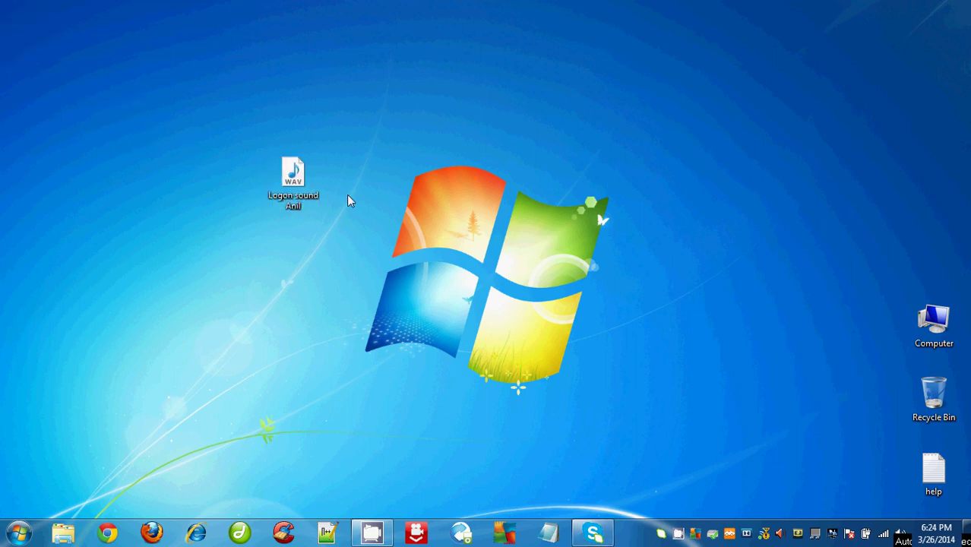
pyautogui.rightClick(294, 173)
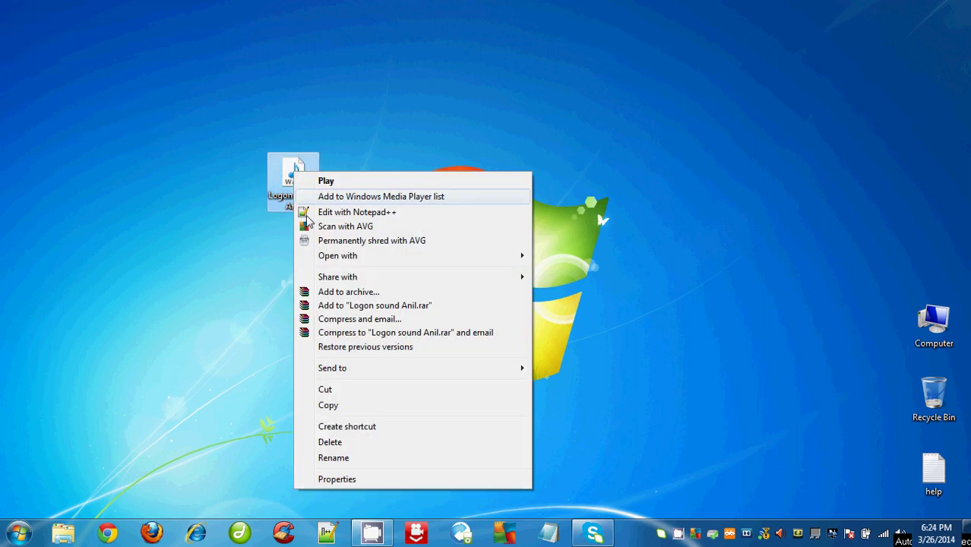
pyautogui.click(348, 479)
pyautogui.moveTo(391, 160); pyautogui.dragTo(394, 85)
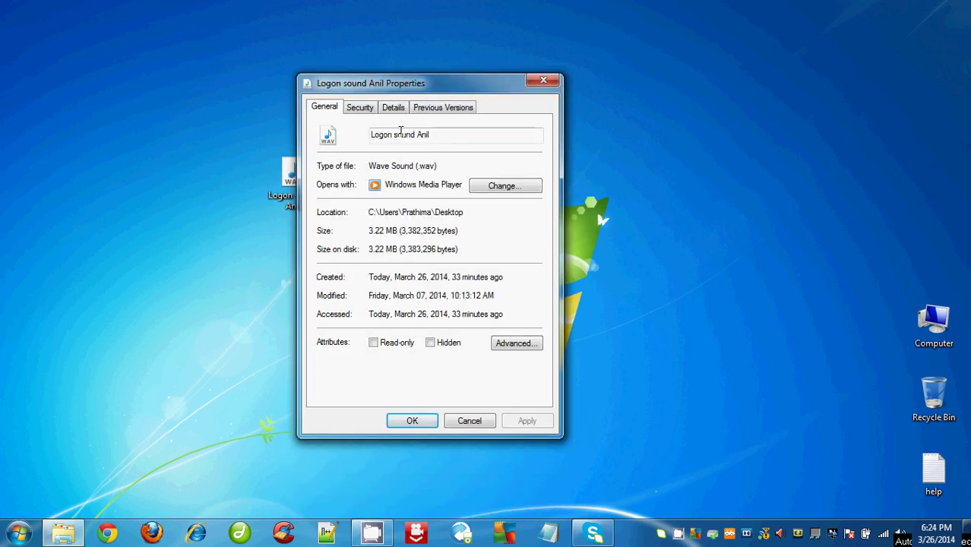
pyautogui.click(393, 107)
pyautogui.click(438, 284)
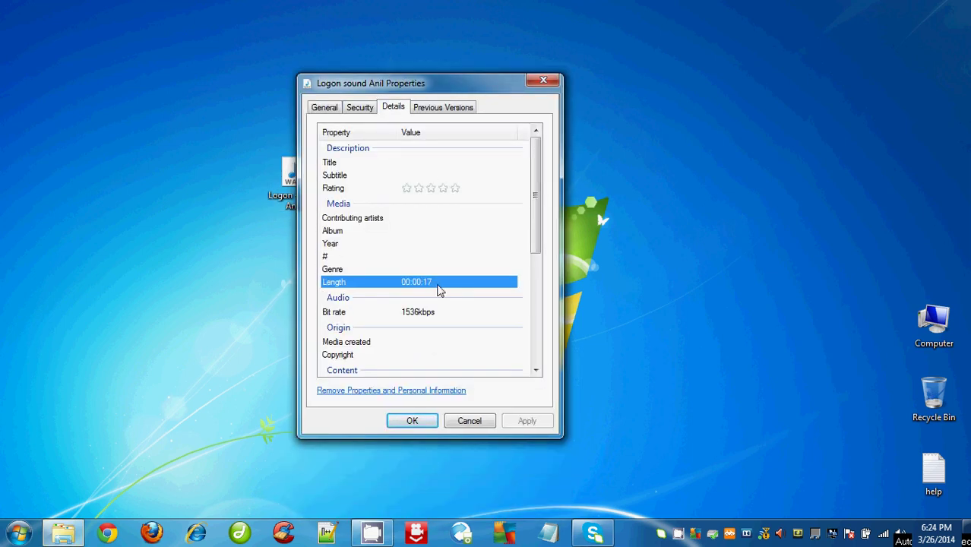
pyautogui.click(543, 80)
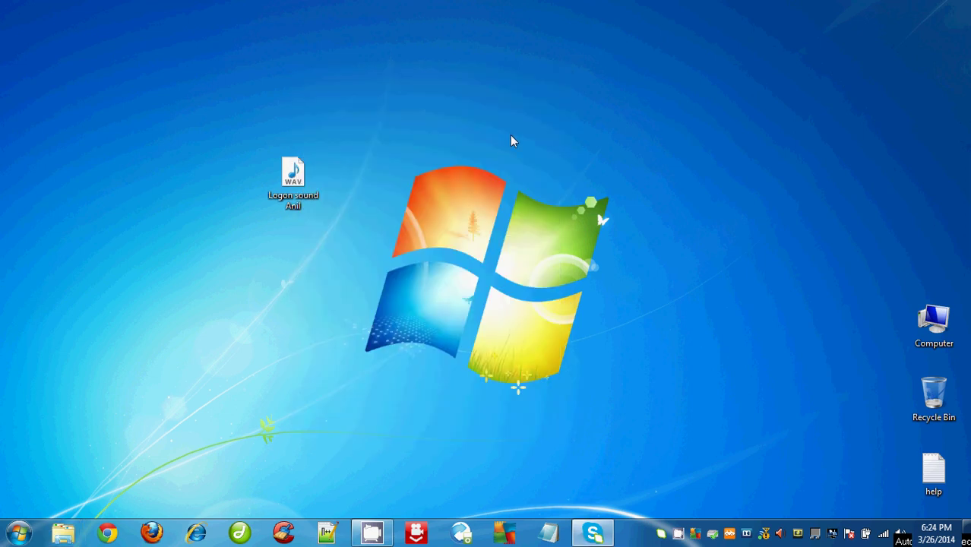
# Check the logon sound file's type in its general properties, and close them.
pyautogui.rightClick(295, 171)
pyautogui.click(347, 473)
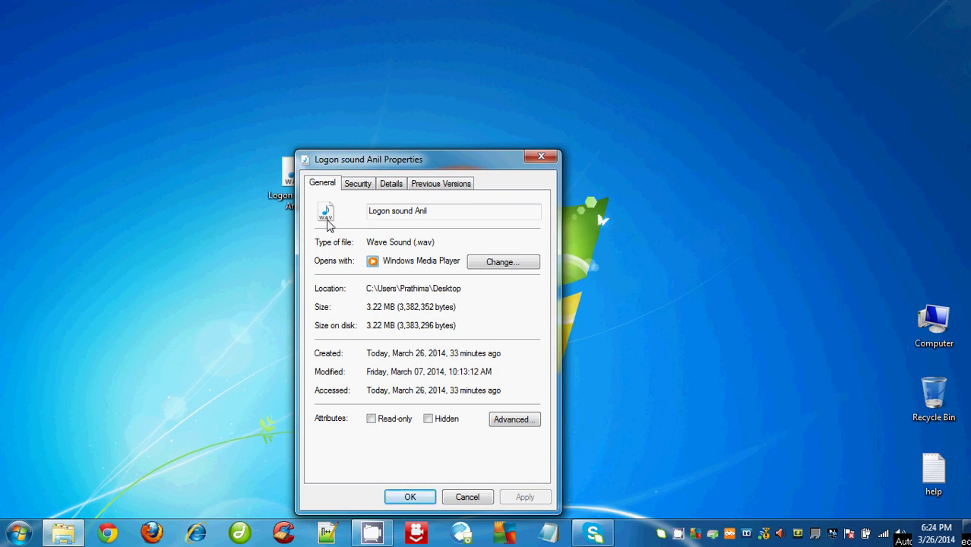
pyautogui.click(541, 156)
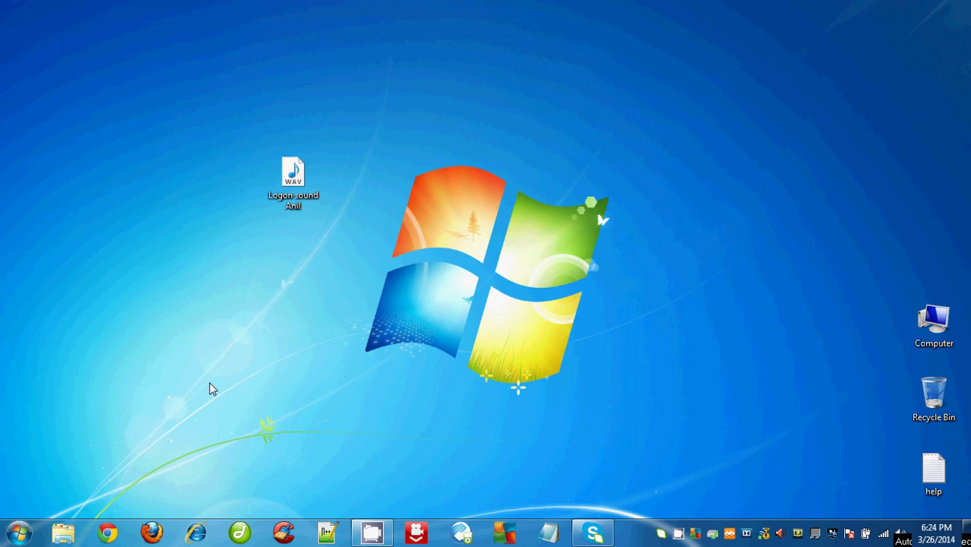
# Open Computer in a maximized window and browse to the C:\Windows\Media folder.
pyautogui.click(956, 322)
pyautogui.doubleClick(956, 323)
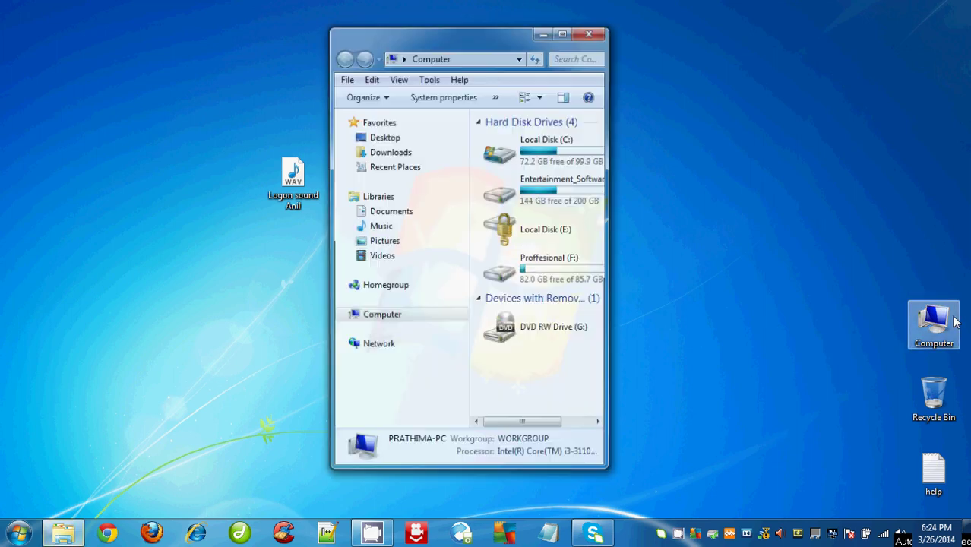
pyautogui.click(563, 32)
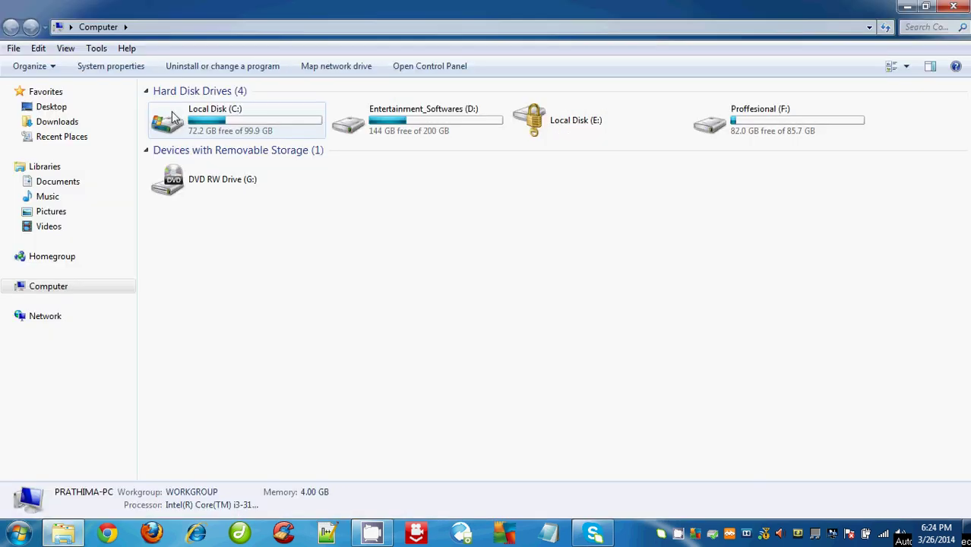
pyautogui.doubleClick(207, 120)
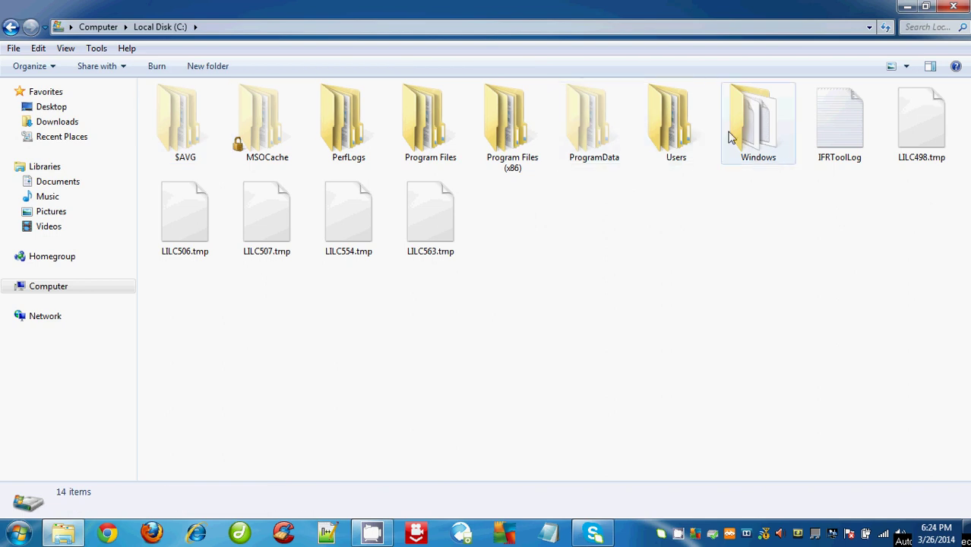
pyautogui.doubleClick(742, 135)
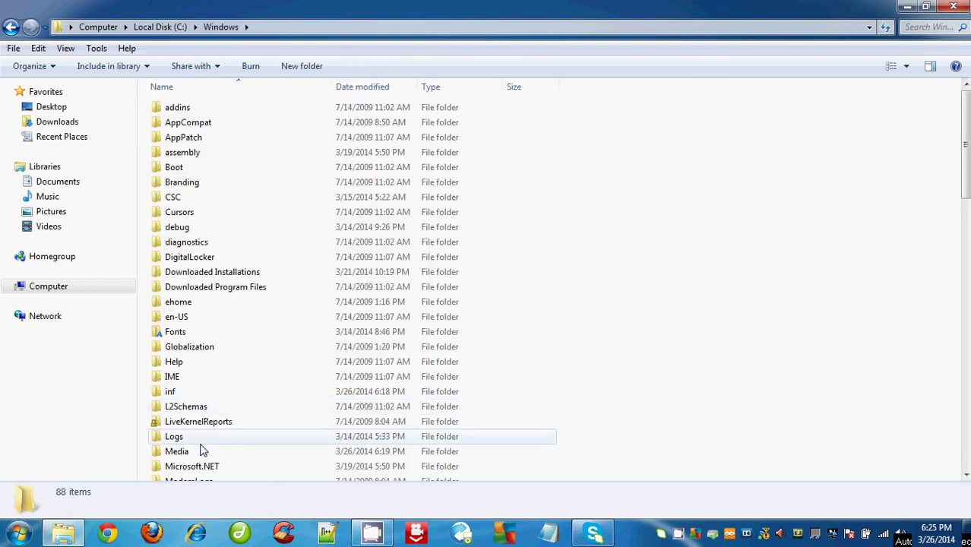
pyautogui.doubleClick(201, 452)
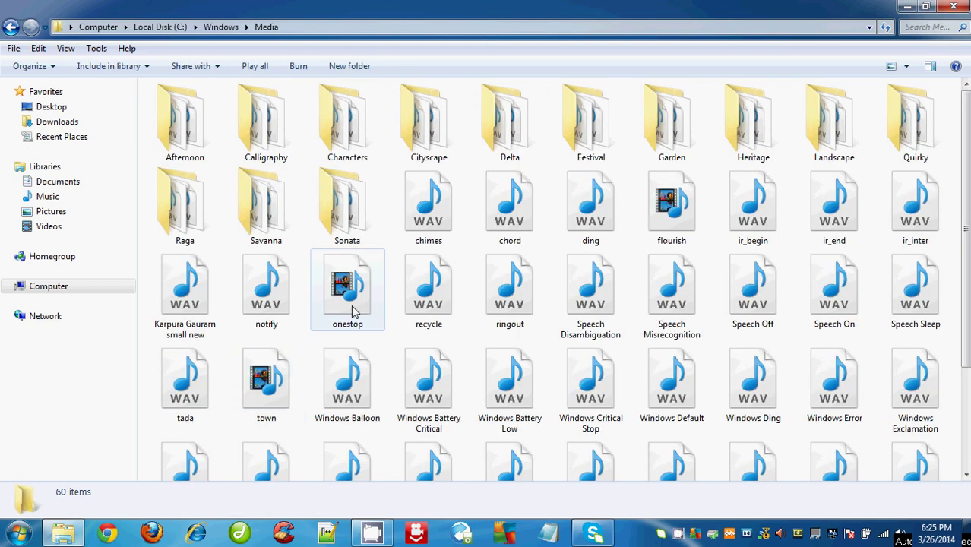
# Shrink the Media folder window, move the logon sound WAV file from the desktop into the folder, and close the window.
pyautogui.click(926, 6)
pyautogui.click(563, 31)
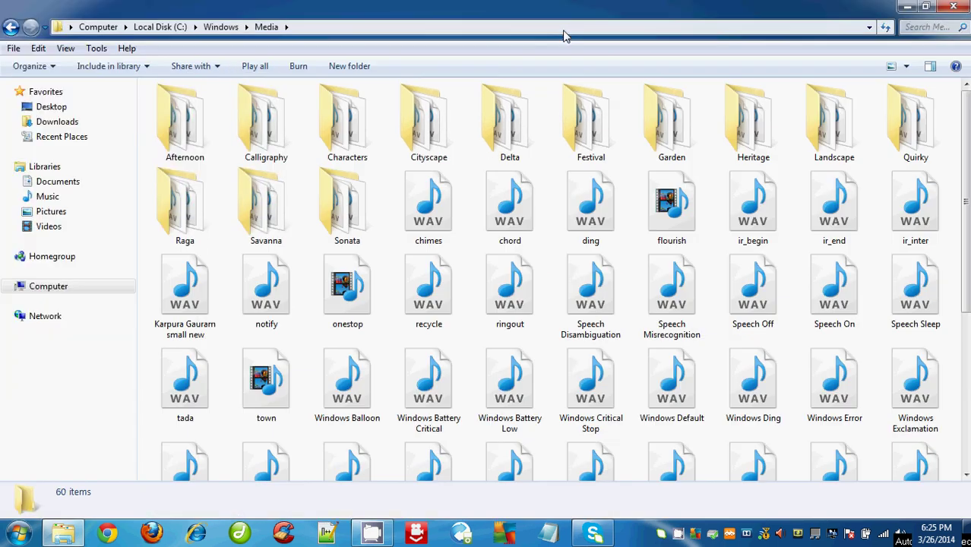
pyautogui.scroll(-3, 532, 275)
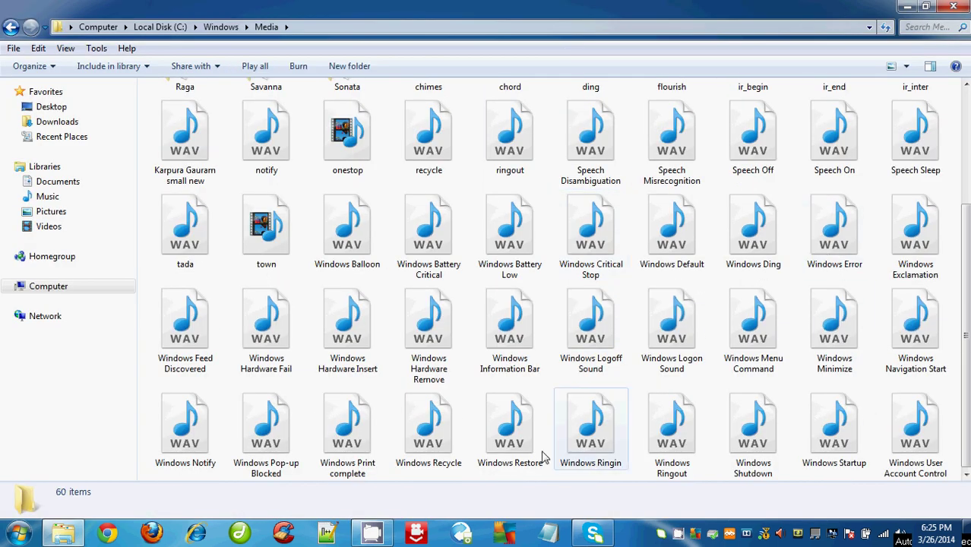
pyautogui.click(926, 7)
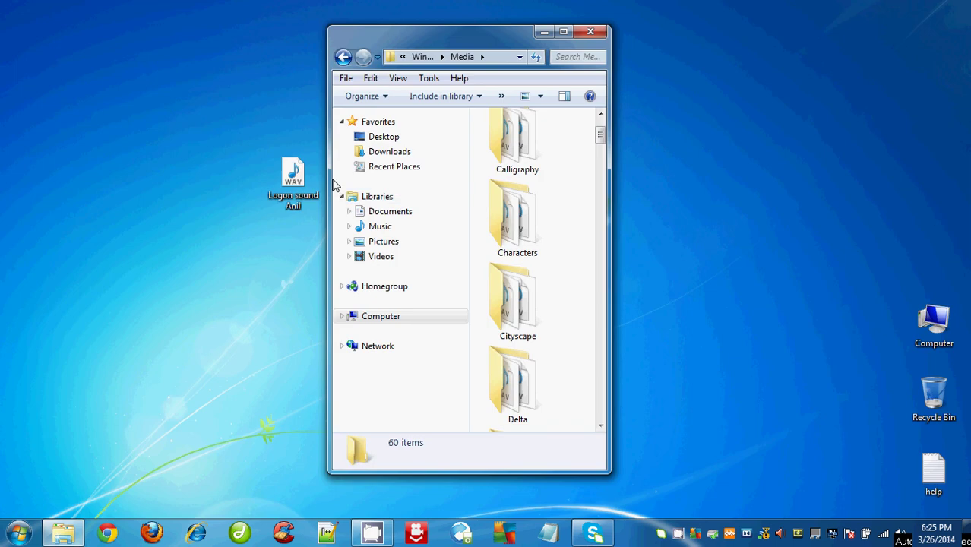
pyautogui.click(293, 181)
pyautogui.moveTo(293, 183); pyautogui.dragTo(575, 386)
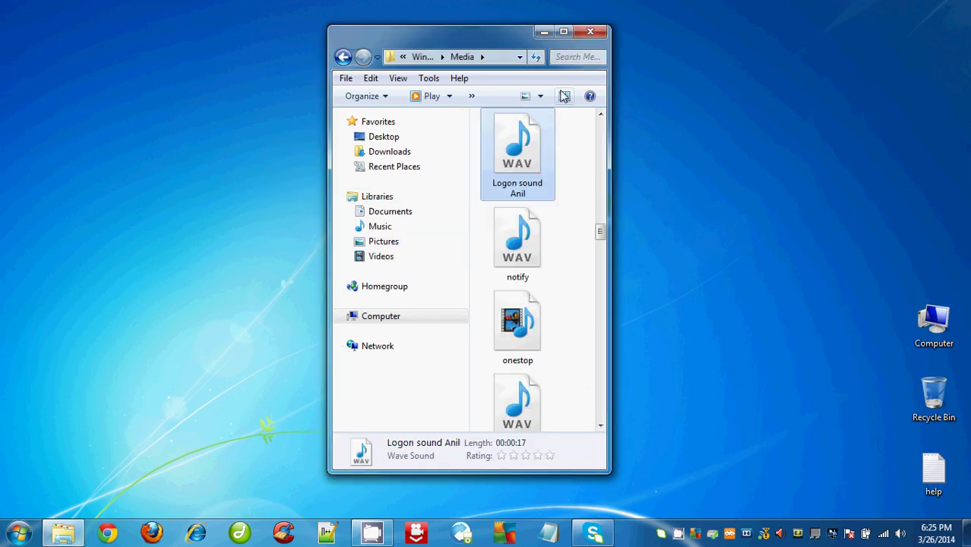
pyautogui.click(591, 32)
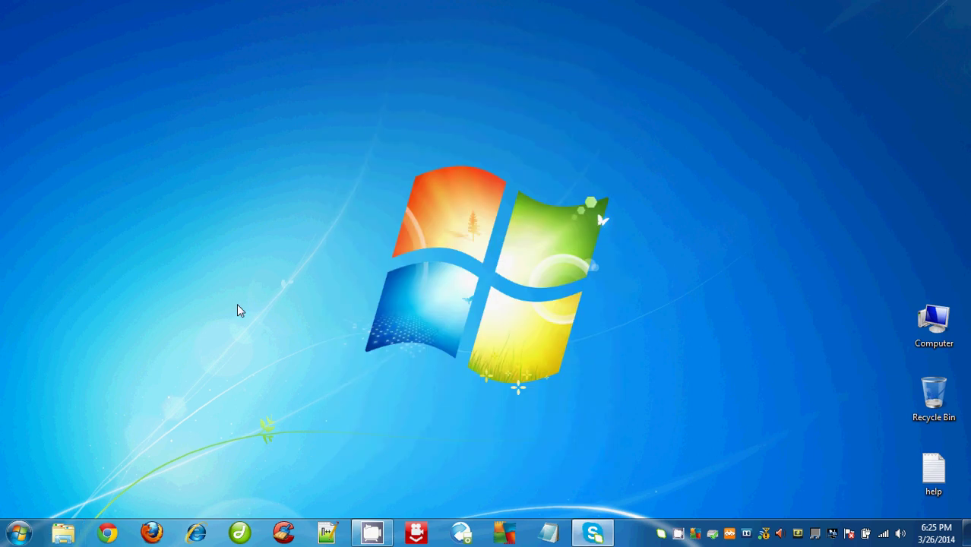
# Open the system sounds settings from the Hardware and Sound category of Control Panel.
pyautogui.click(19, 534)
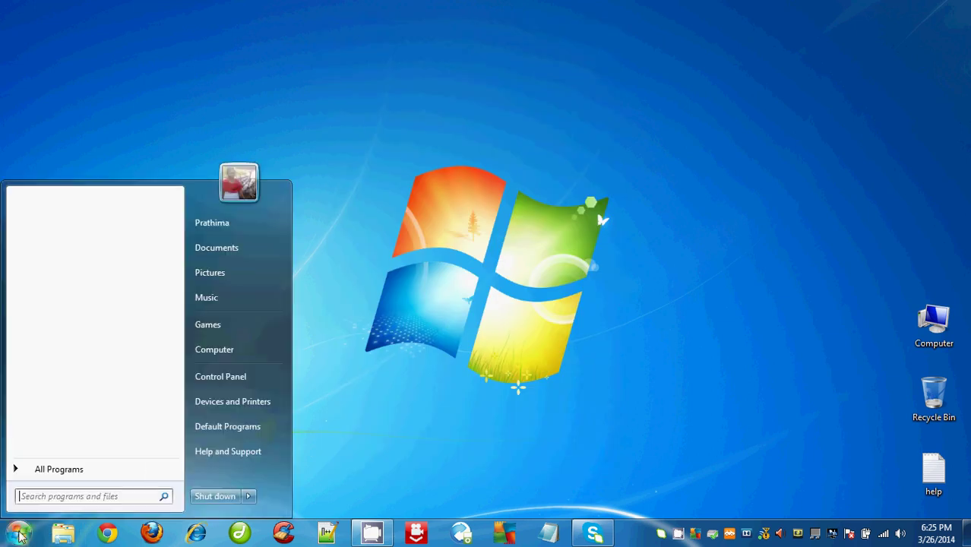
pyautogui.click(225, 379)
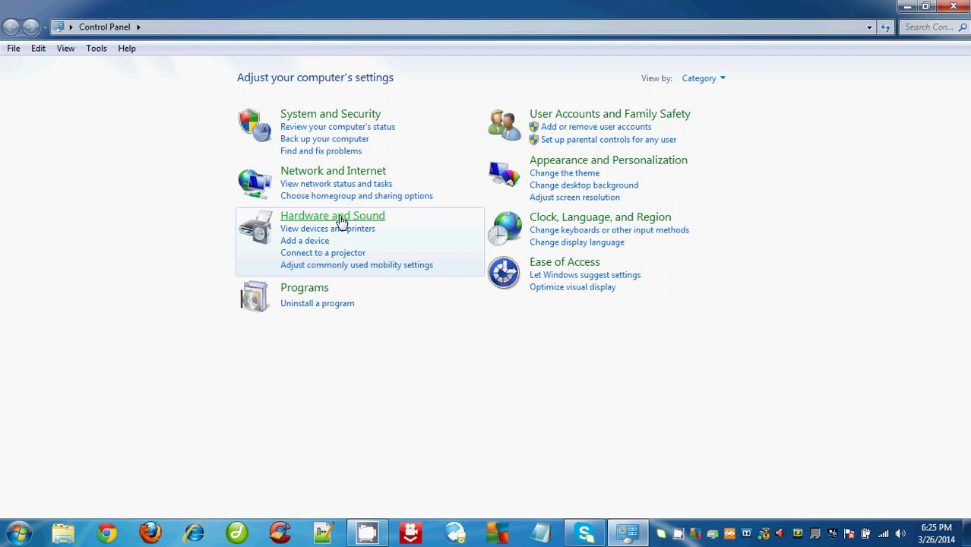
pyautogui.click(339, 216)
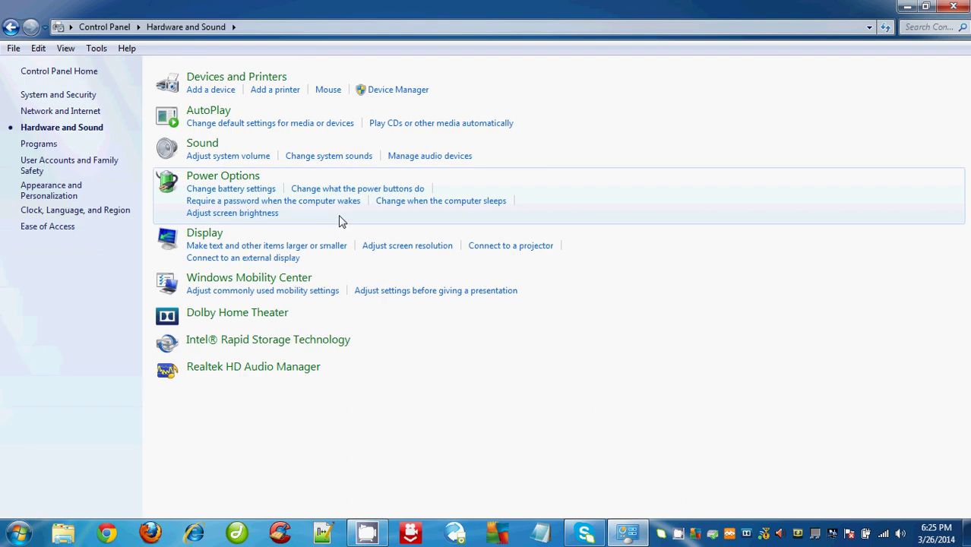
pyautogui.click(337, 157)
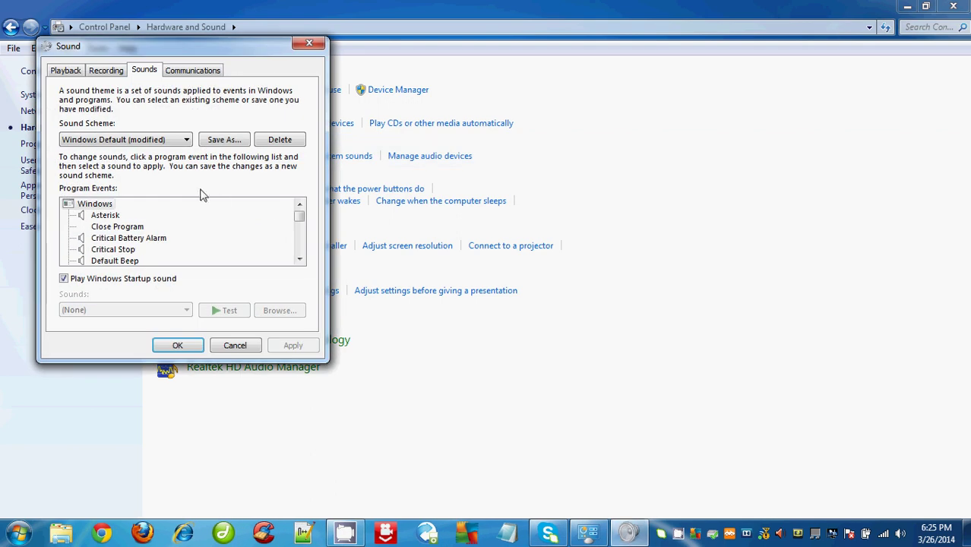
# Select the Windows Logon program event and start browsing for a new sound for it.
pyautogui.click(125, 239)
pyautogui.scroll(-11, 124, 242)
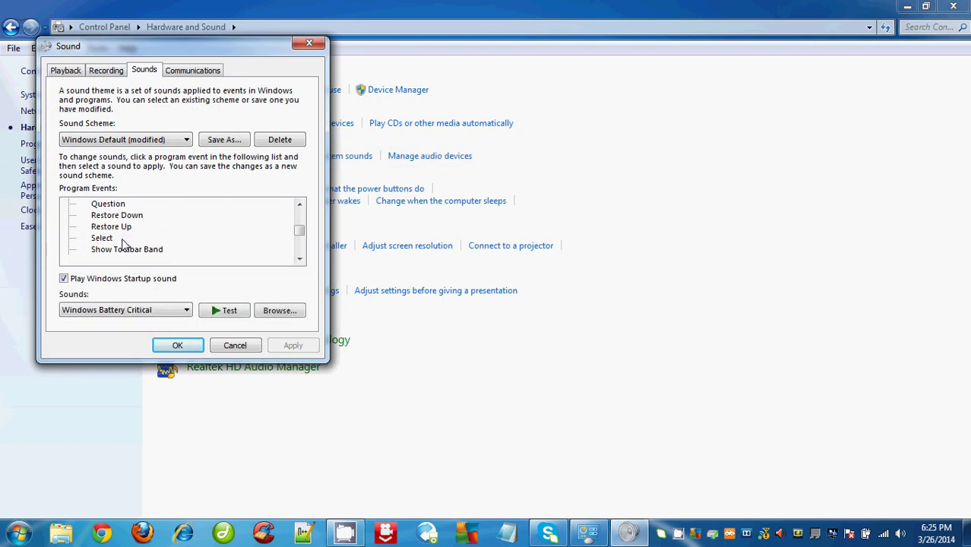
pyautogui.click(123, 226)
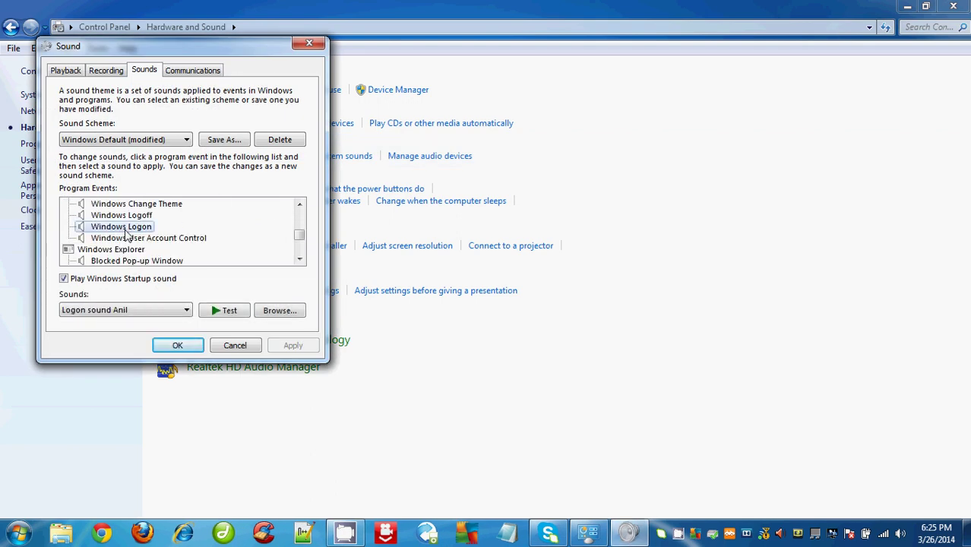
pyautogui.click(279, 313)
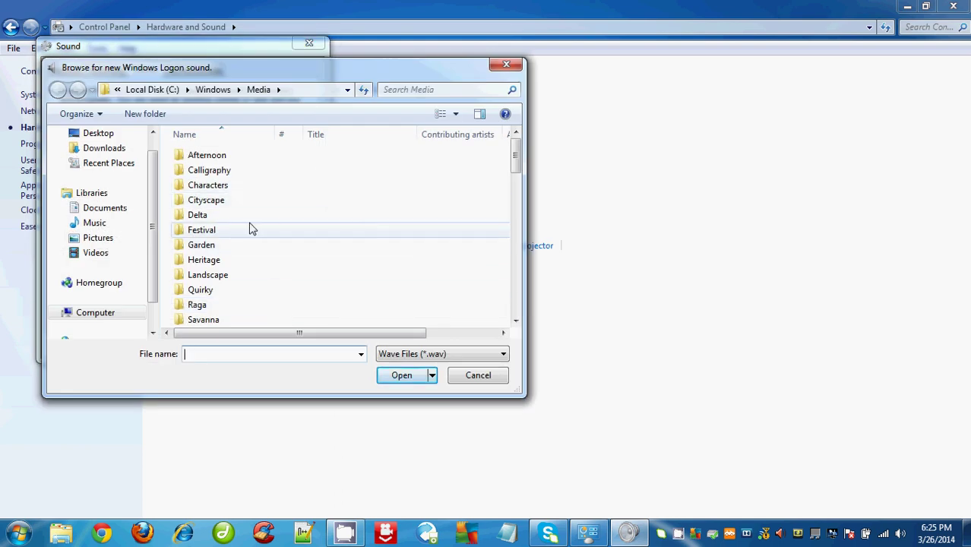
# Maximize the sound file browser and navigate through Computer to C:\Windows\Media.
pyautogui.click(72, 315)
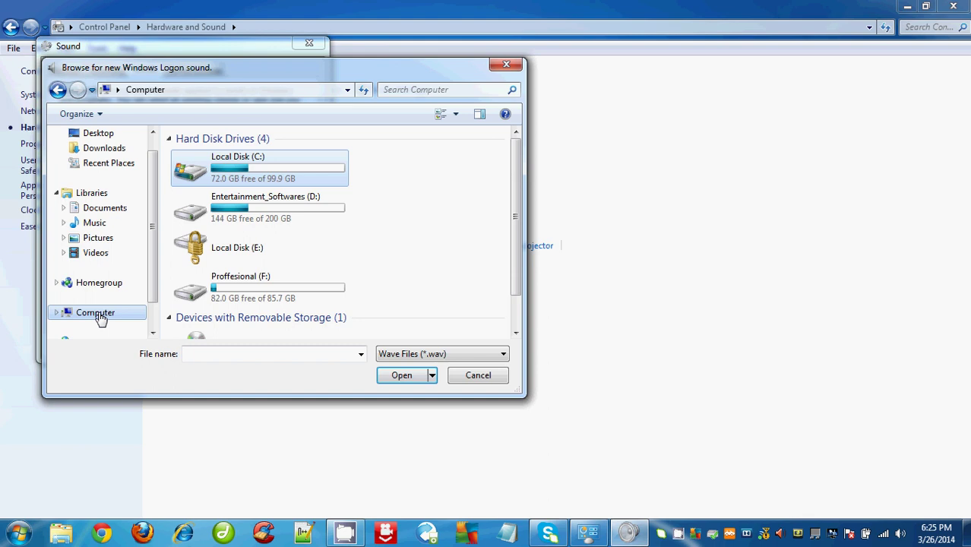
pyautogui.doubleClick(279, 177)
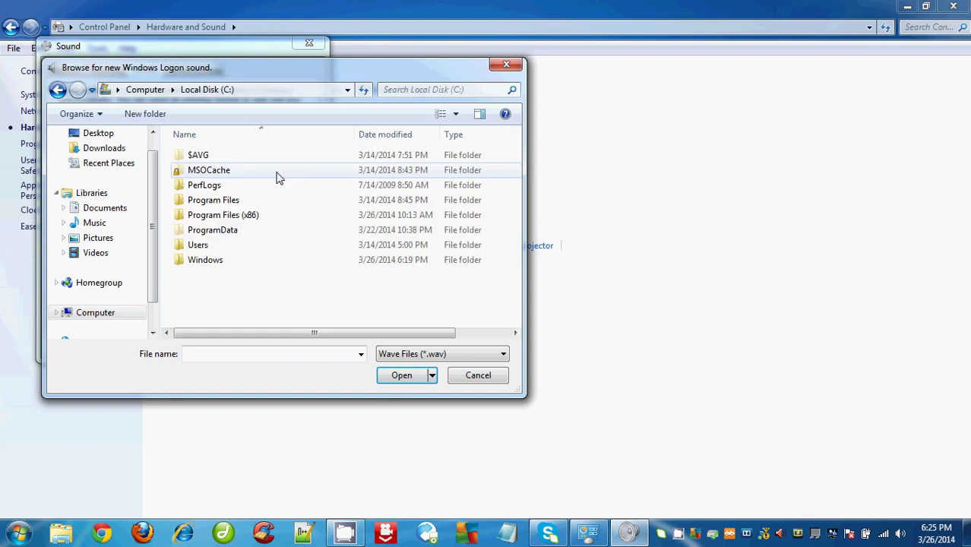
pyautogui.doubleClick(355, 73)
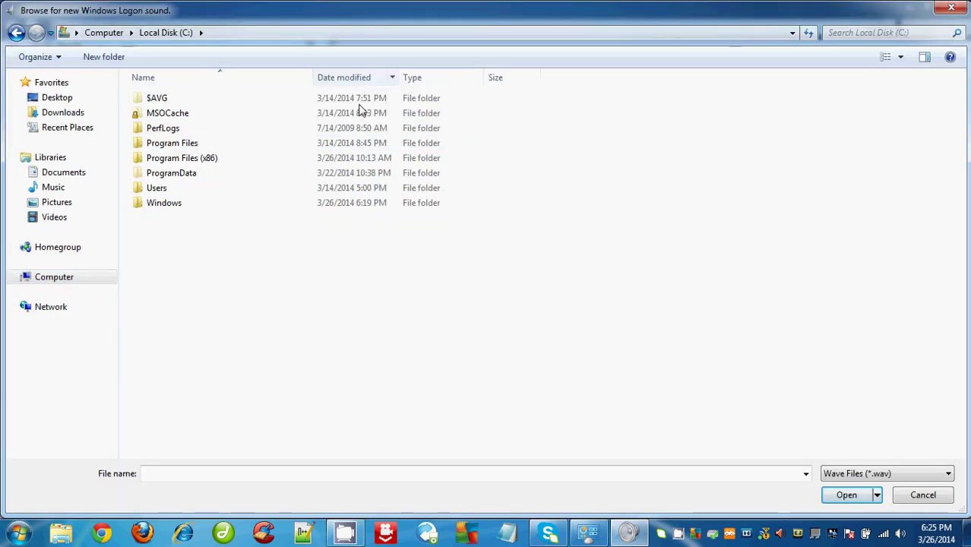
pyautogui.click(175, 207)
pyautogui.doubleClick(175, 206)
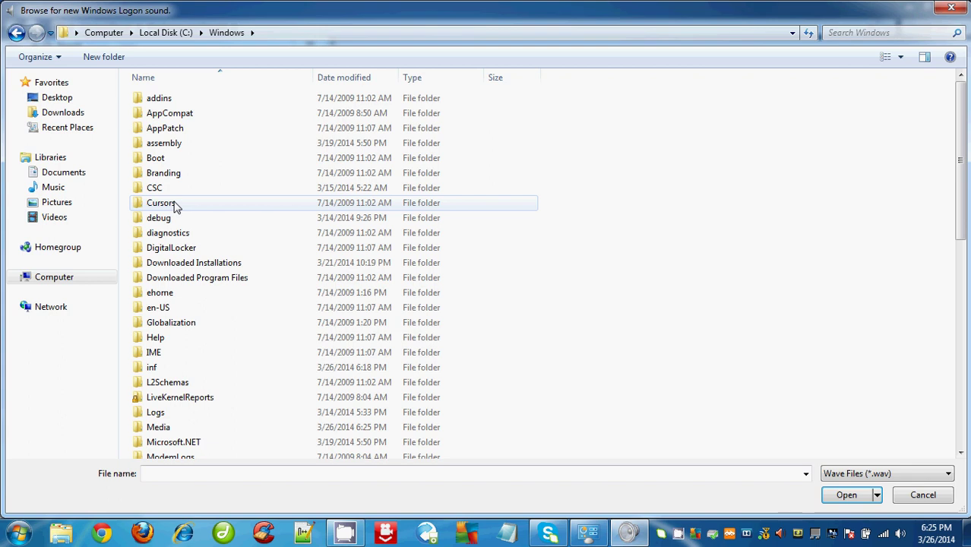
pyautogui.doubleClick(185, 427)
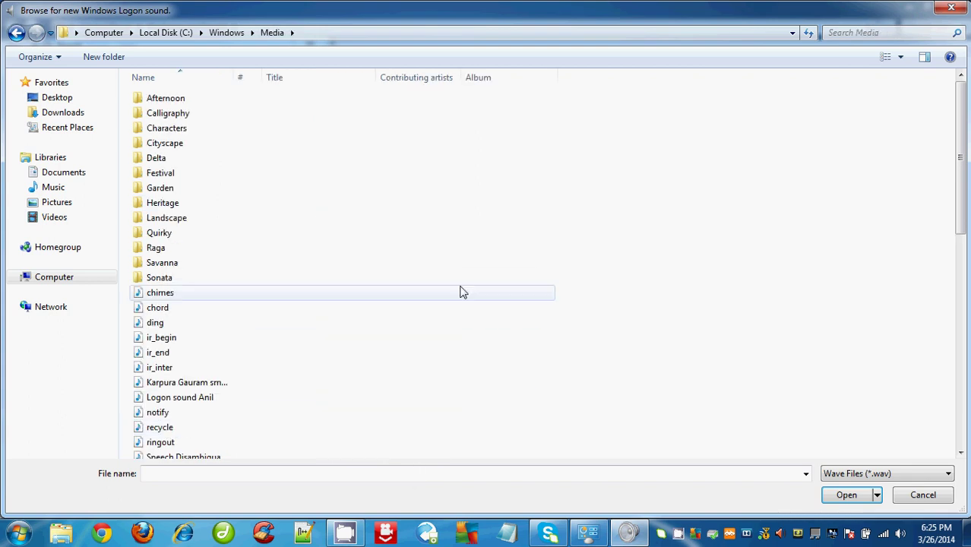
# Assign the custom logon sound WAV file from the Media folder to the Windows Logon event.
pyautogui.click(191, 397)
pyautogui.scroll(-3, 431, 315)
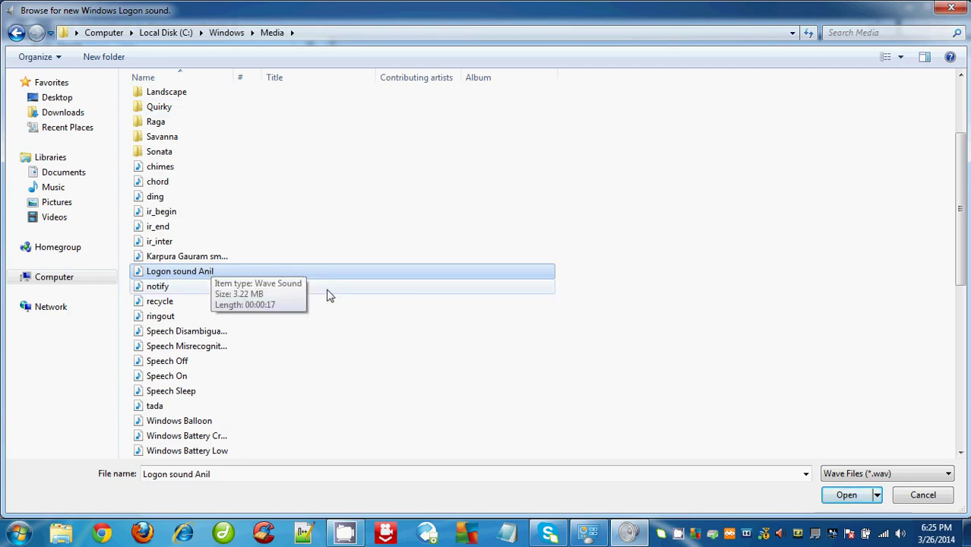
pyautogui.click(847, 495)
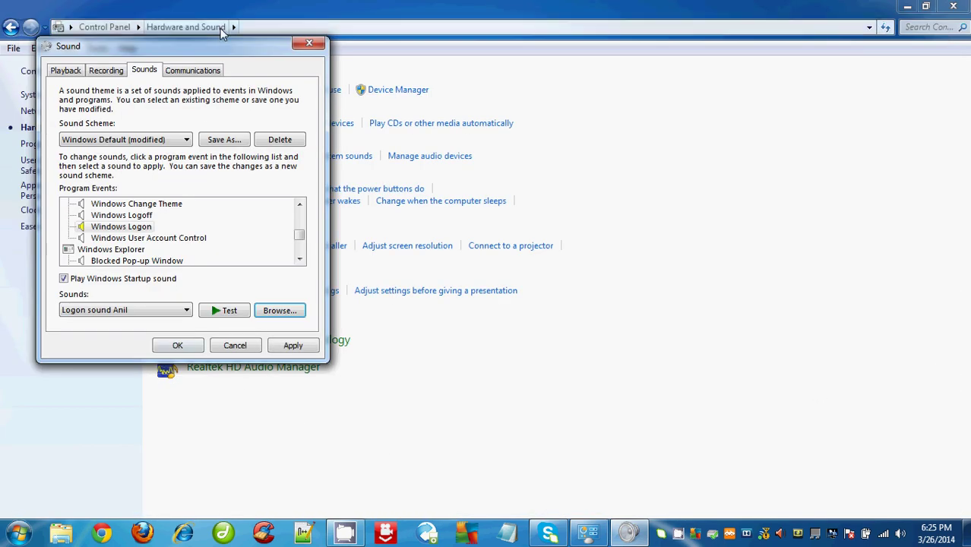
# Move the Sound dialog clear of the settings list, accept the sound changes, and close Control Panel.
pyautogui.moveTo(224, 36); pyautogui.dragTo(612, 91)
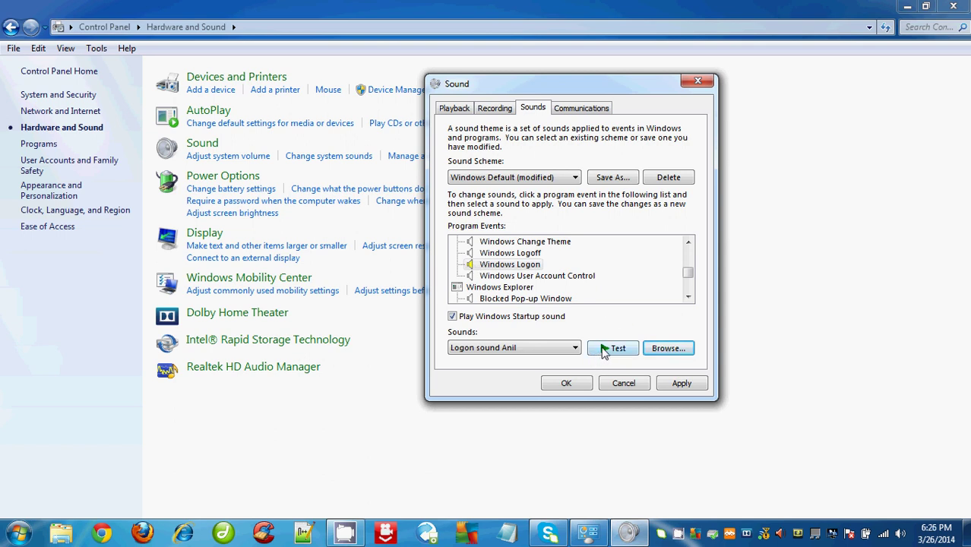
pyautogui.click(566, 384)
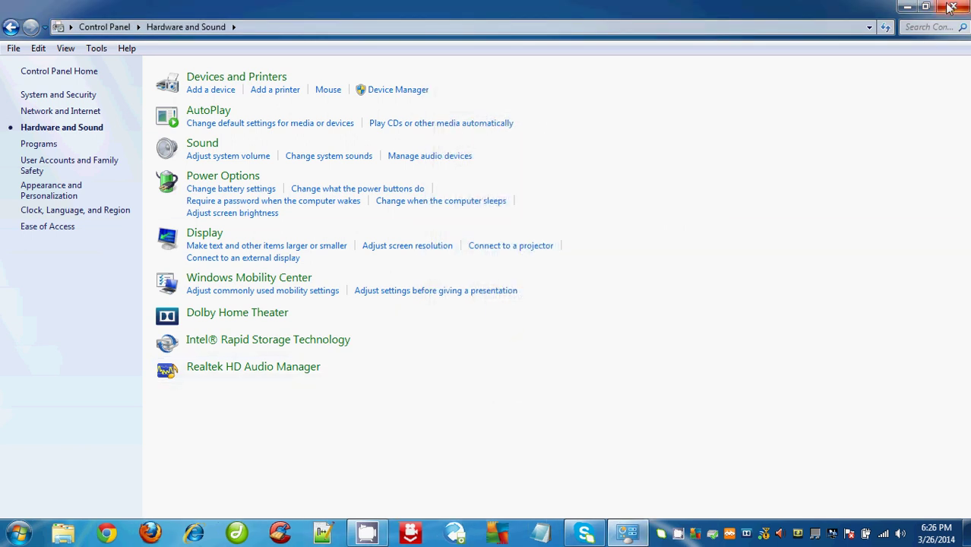
pyautogui.click(954, 6)
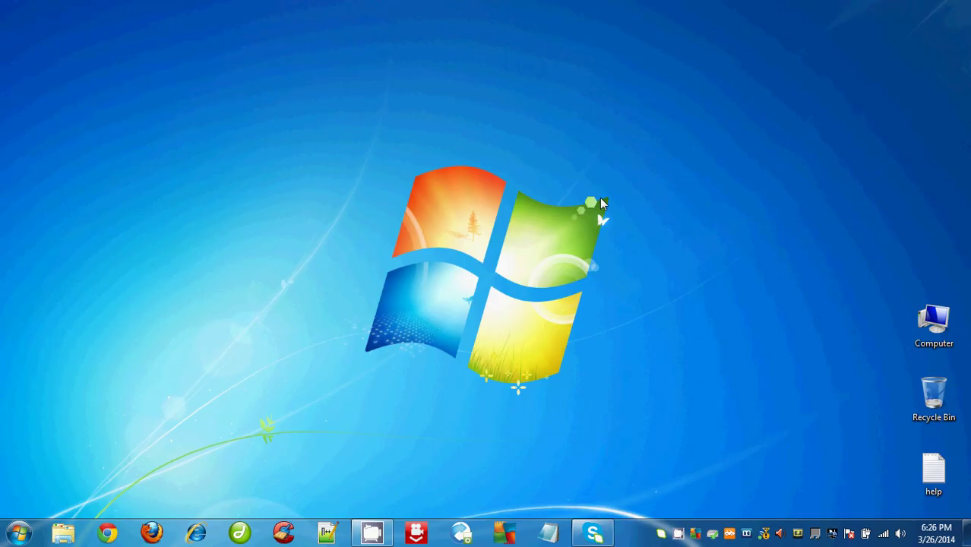